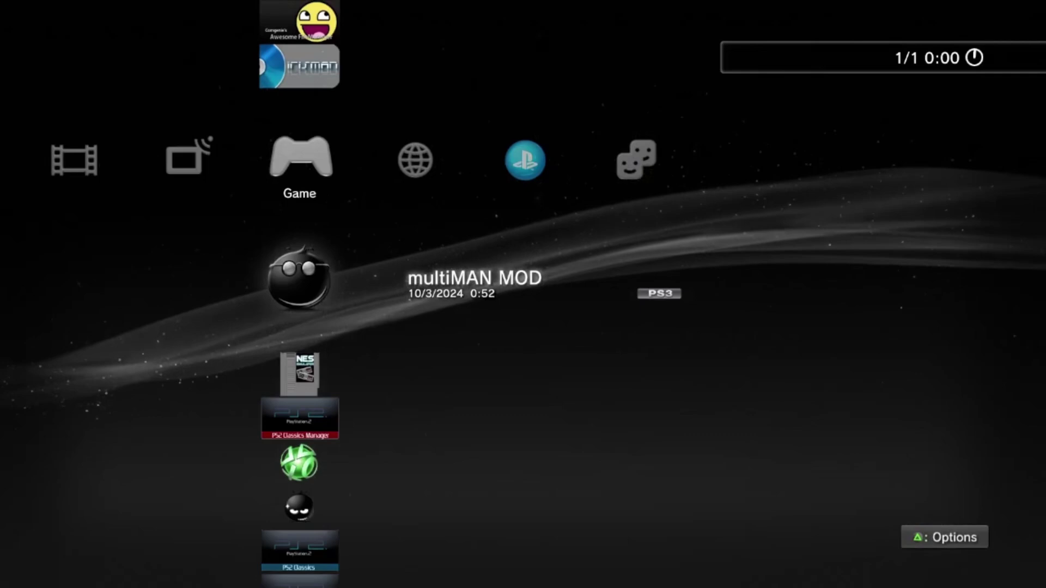
Move the old .pkg files and PS2ISO off the 32 GB drive, then copy both MOD packages onto it.
key(Down)
key(Down)
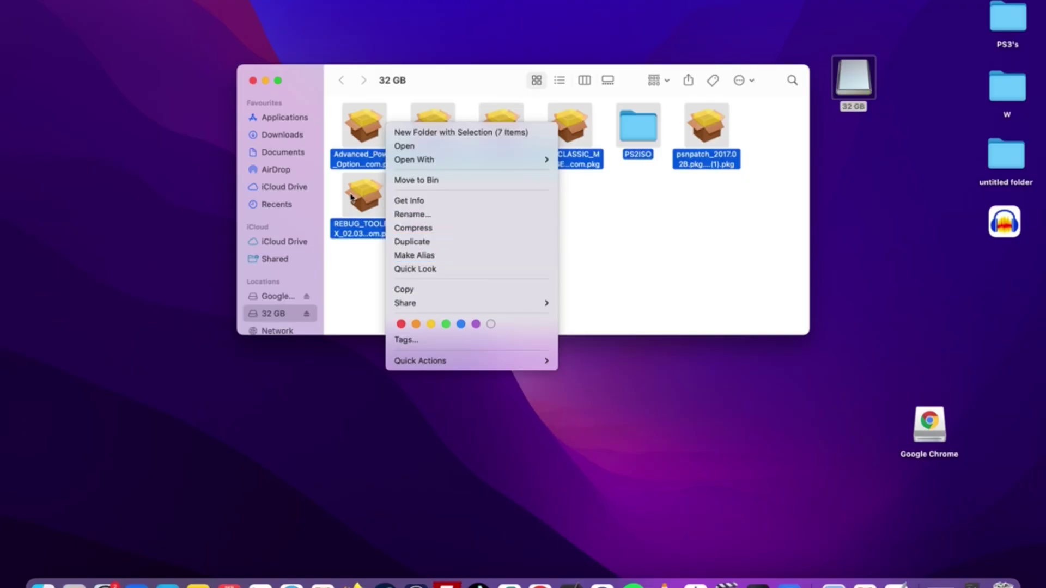
click(903, 554)
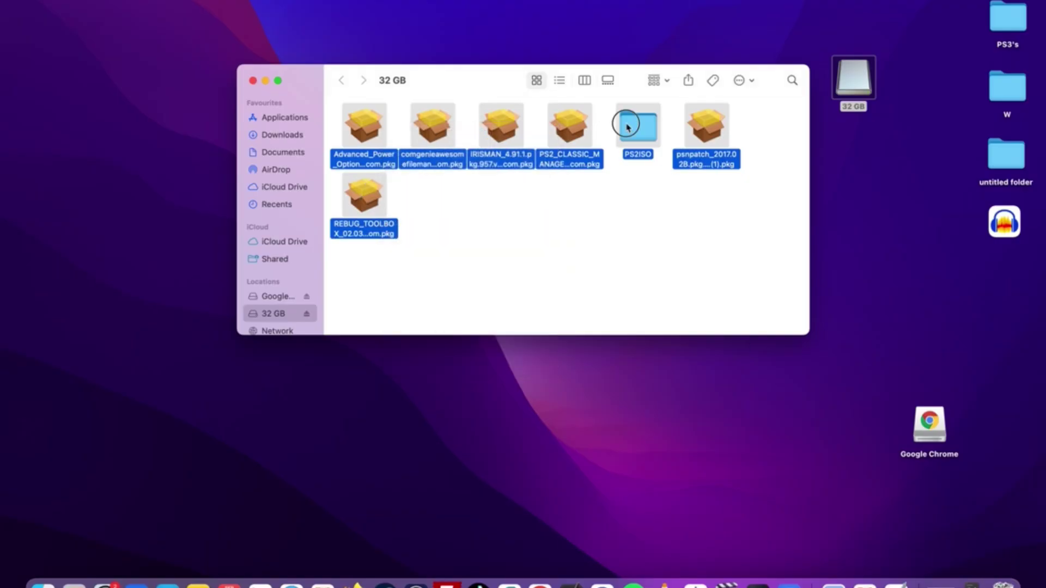
drag(626, 127, 983, 489)
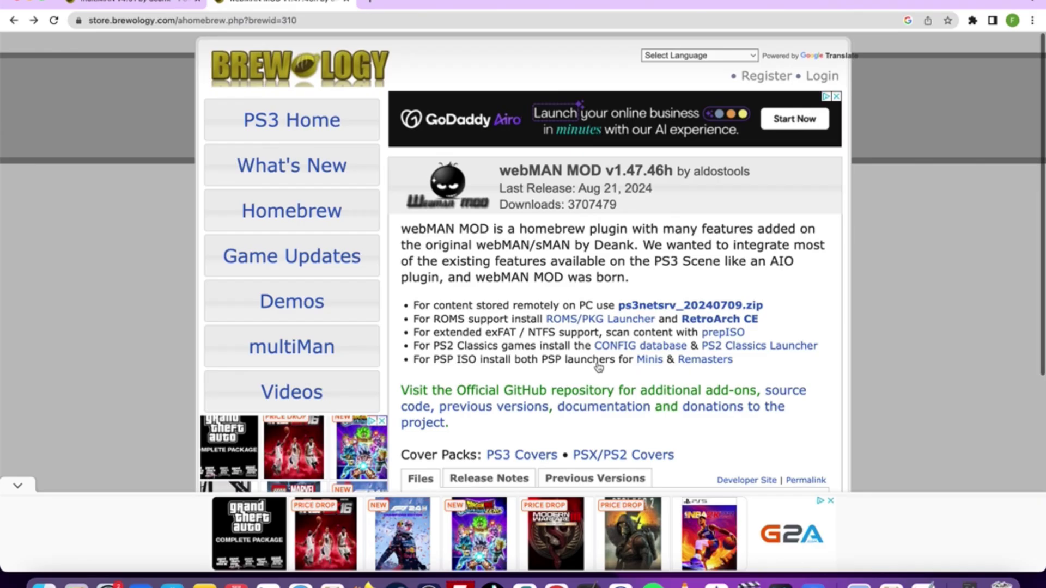
scroll(493, 258, down, 2)
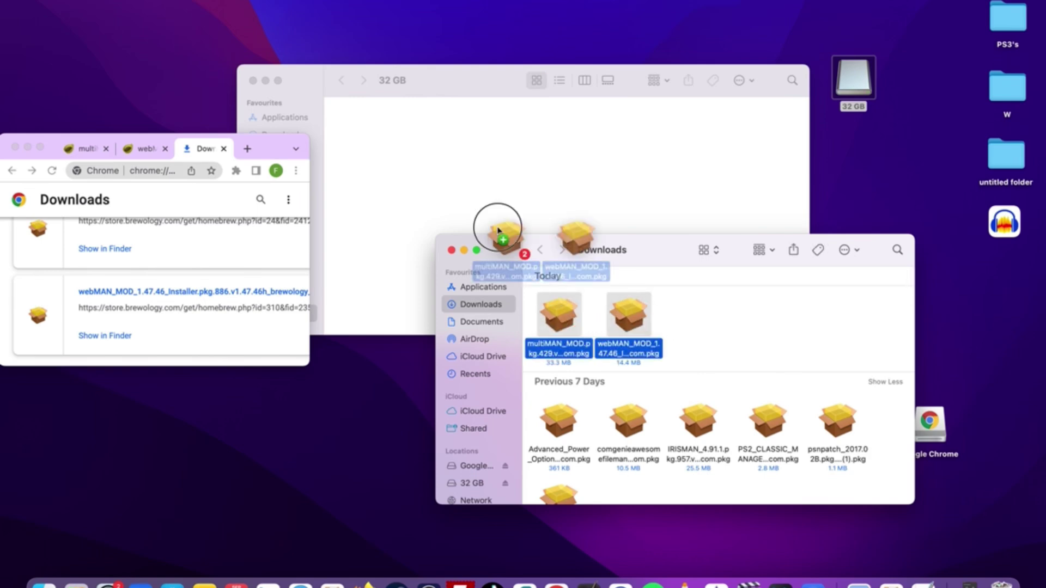
drag(497, 232, 371, 125)
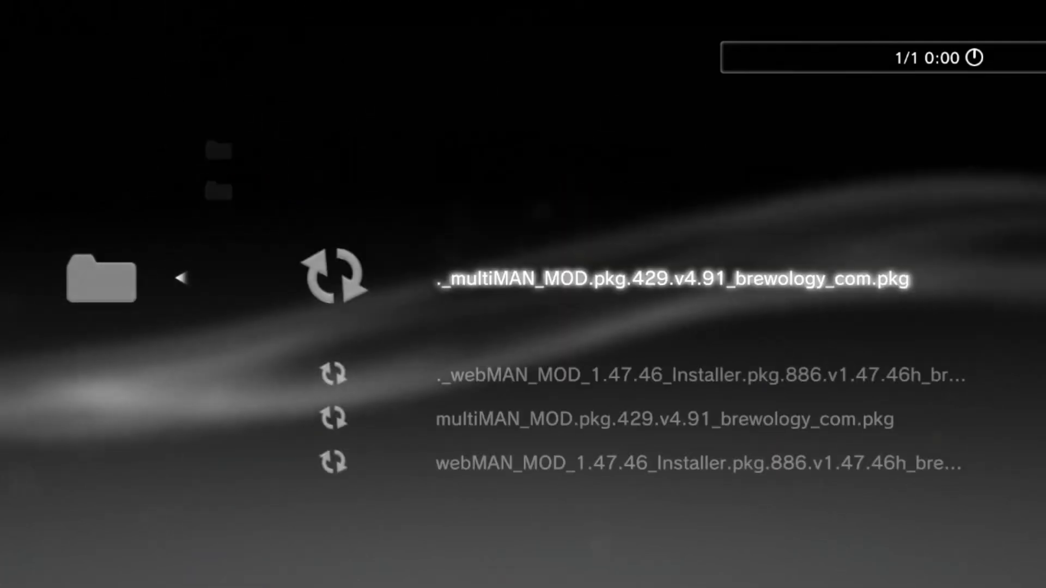
key(Down)
key(Down)
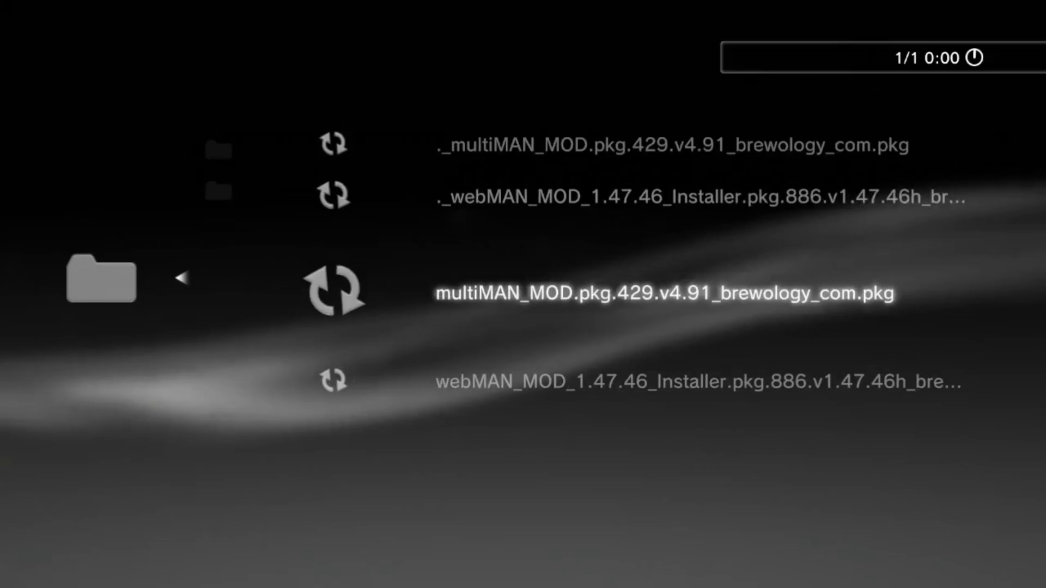
Install multiMAN_MOD.pkg via Package Manager's Install Package Files > Standard.
key(Return)
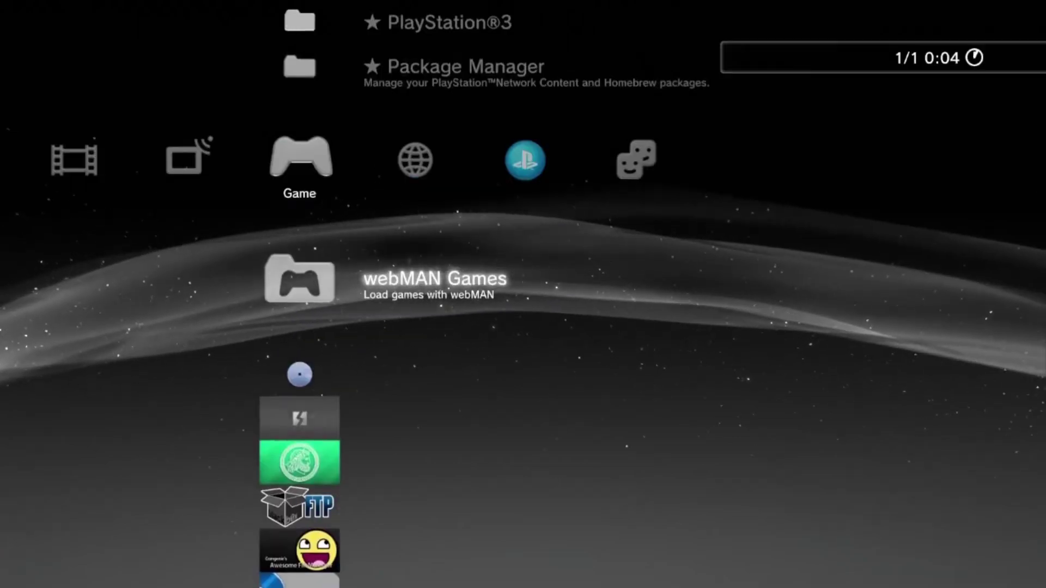
Browse the webMAN Games PLAYSTATION®3 list showing WWE 2K14.
key(Return)
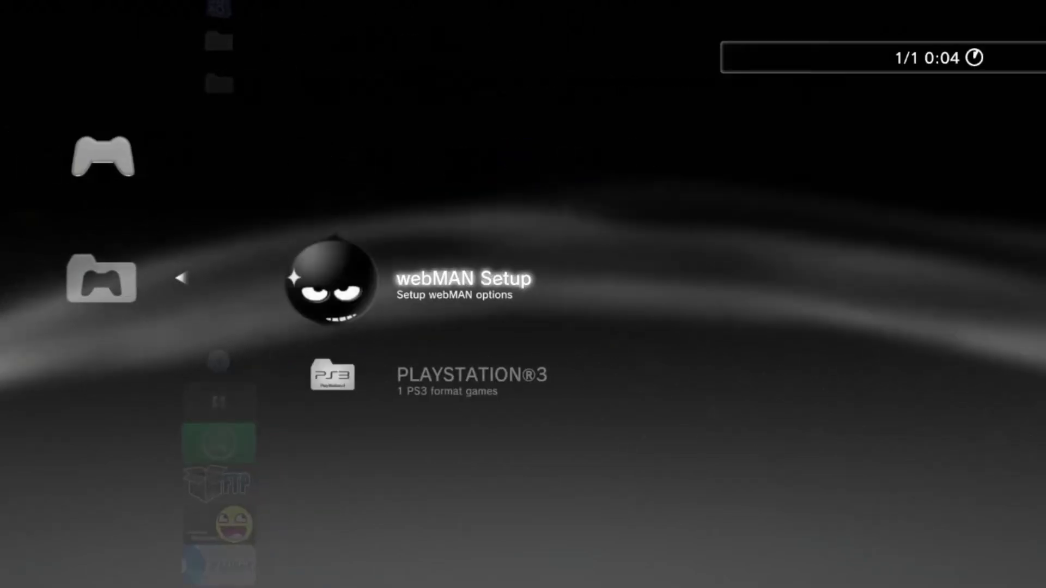
key(Down)
key(Return)
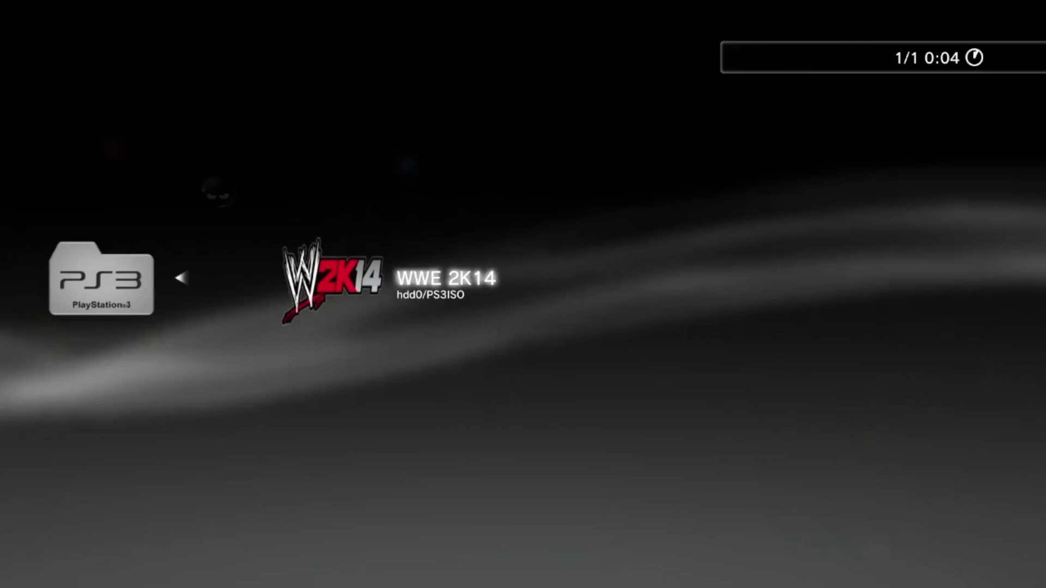
key(Escape)
Launch webMAN Setup and view the CPU/RSX temperatures, fan speed and storage page.
key(Up)
key(Return)
key(Return)
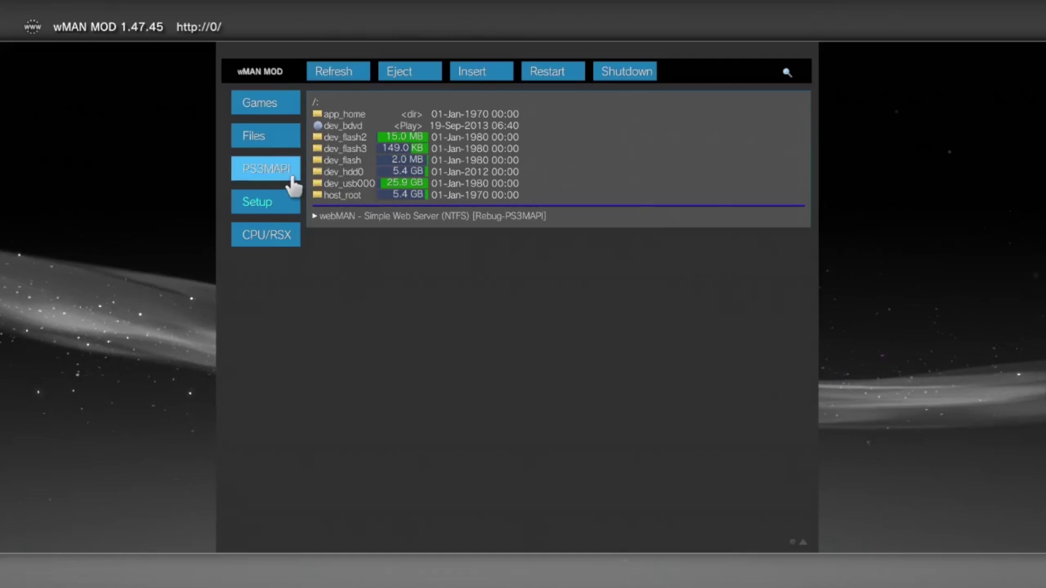
click(270, 233)
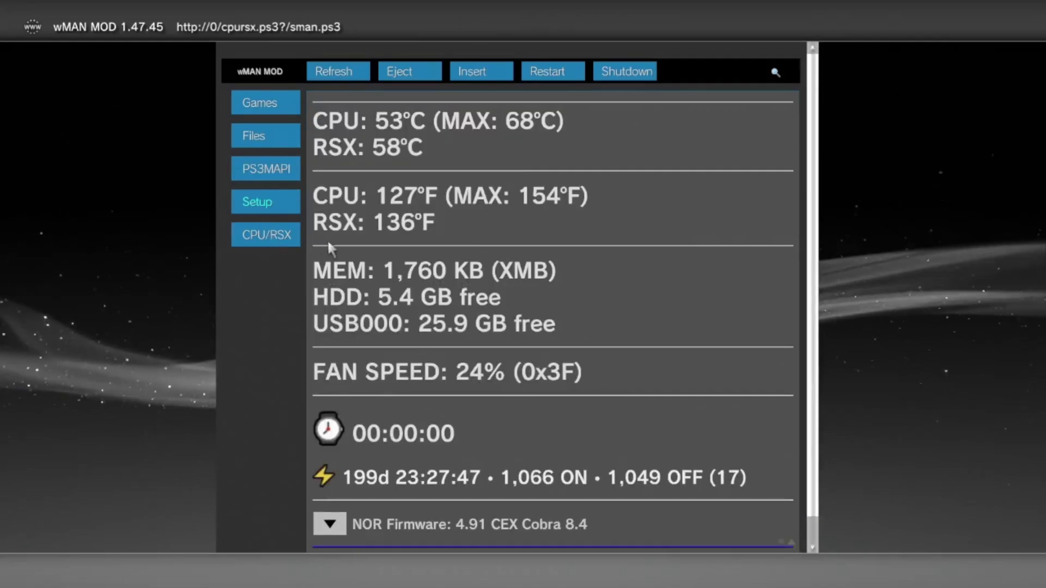
scroll(334, 245, down, 1)
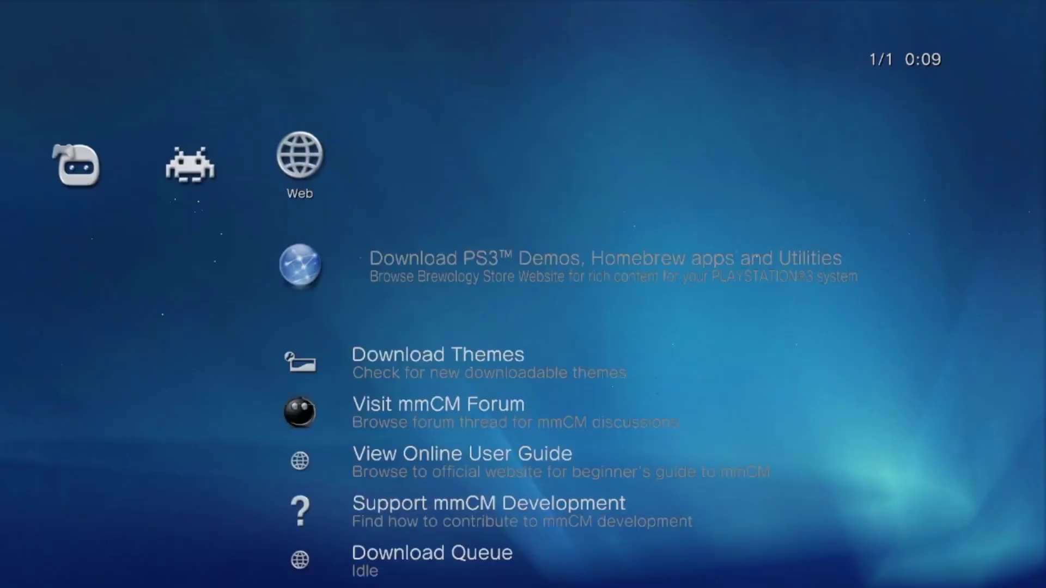
Browse the Retro column's PS2 list down through the WWE SmackDown vs. Raw titles.
key(Left)
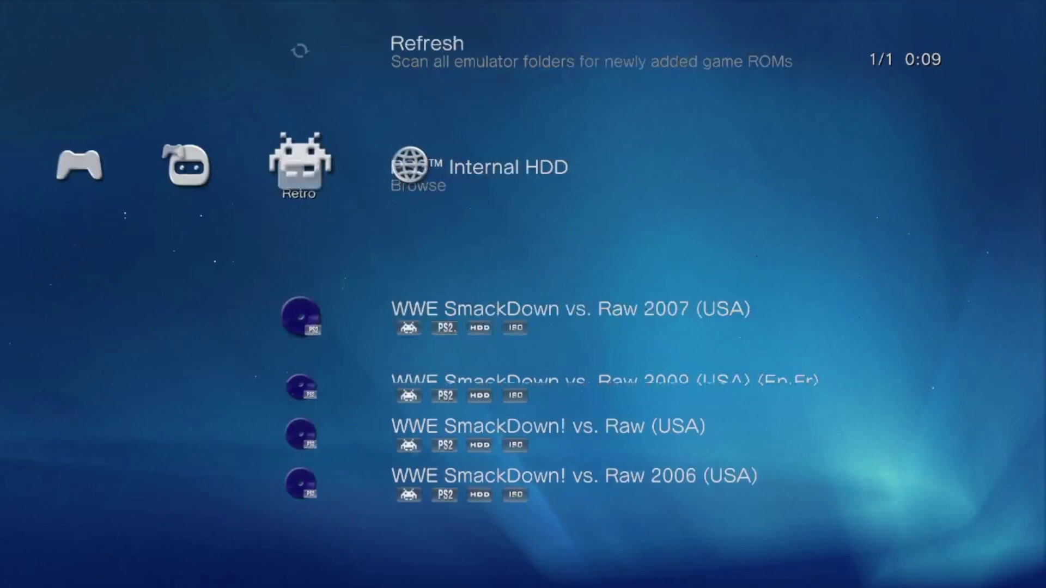
key(Down)
key(Down)
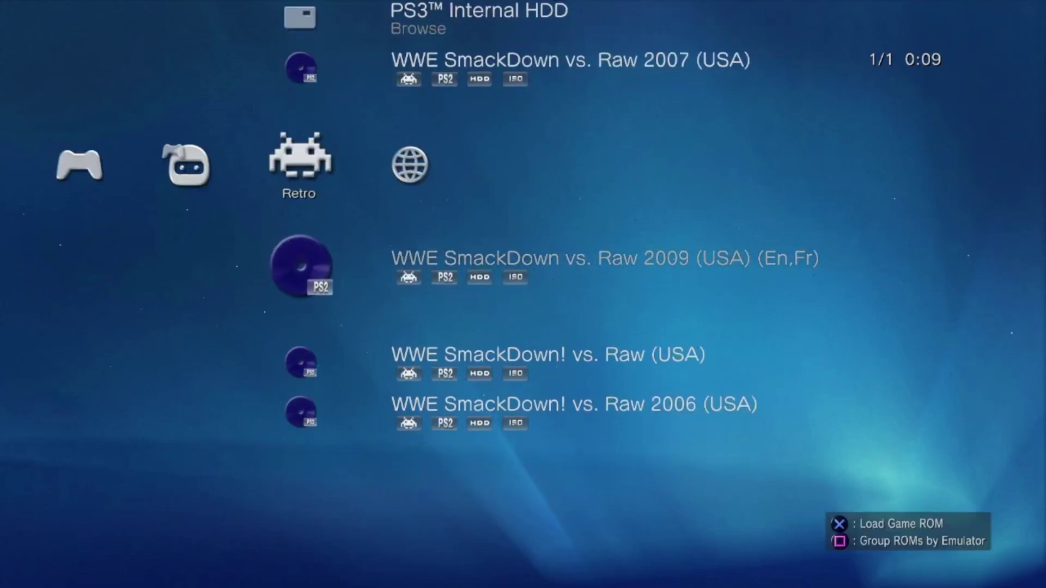
key(Down)
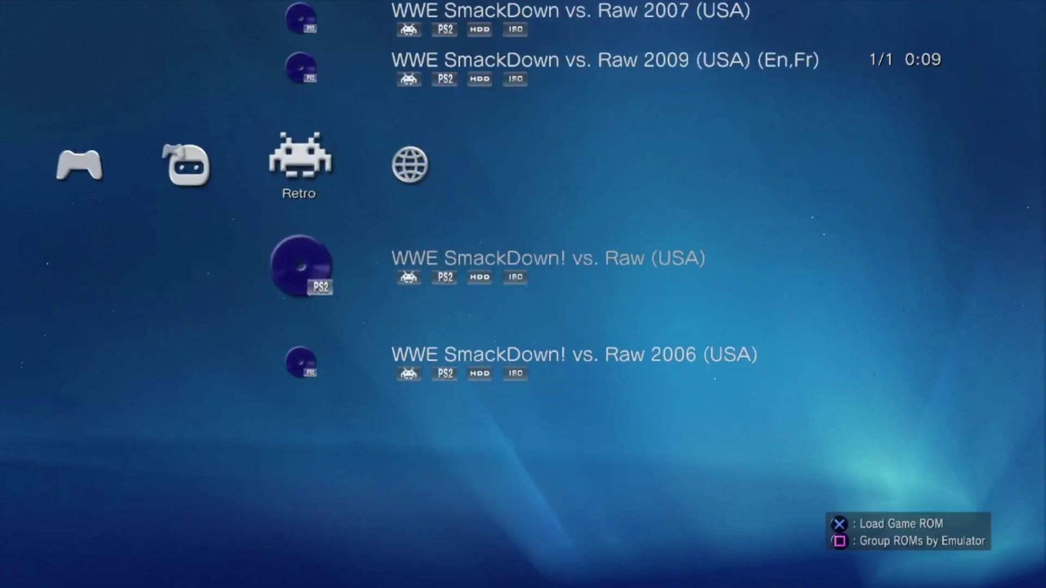
key(Down)
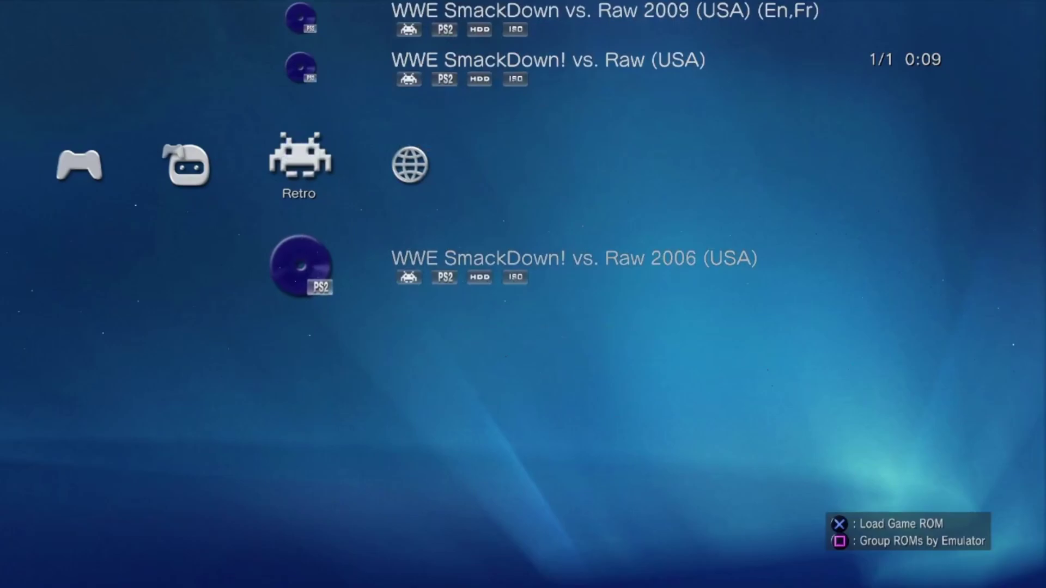
Return to the Game column at SmackDown 2011, then scroll the settings up to Set Dongle LEDs.
key(Left)
key(Left)
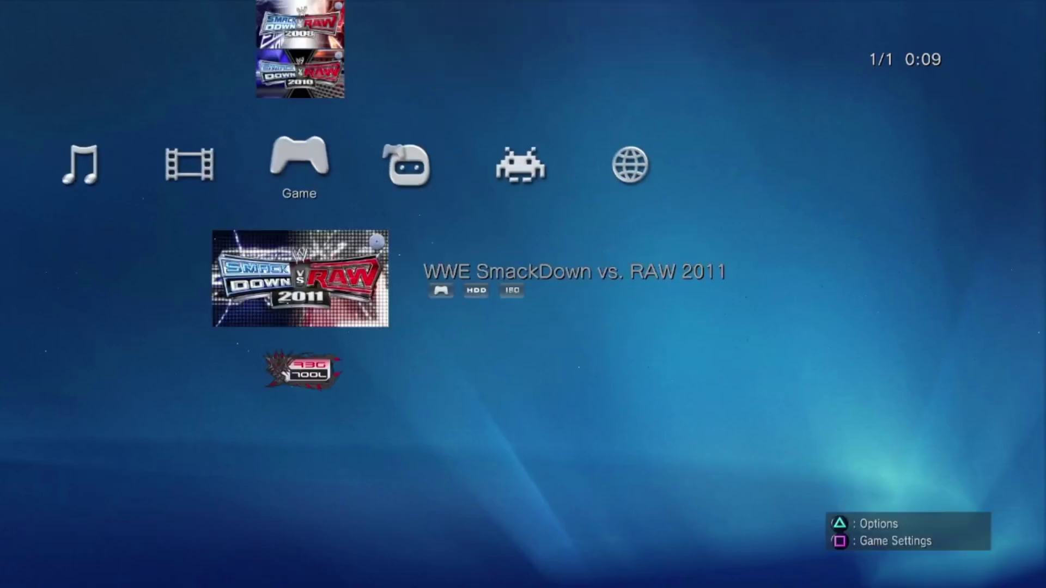
key(Up)
key(Left)
key(Left)
key(Left)
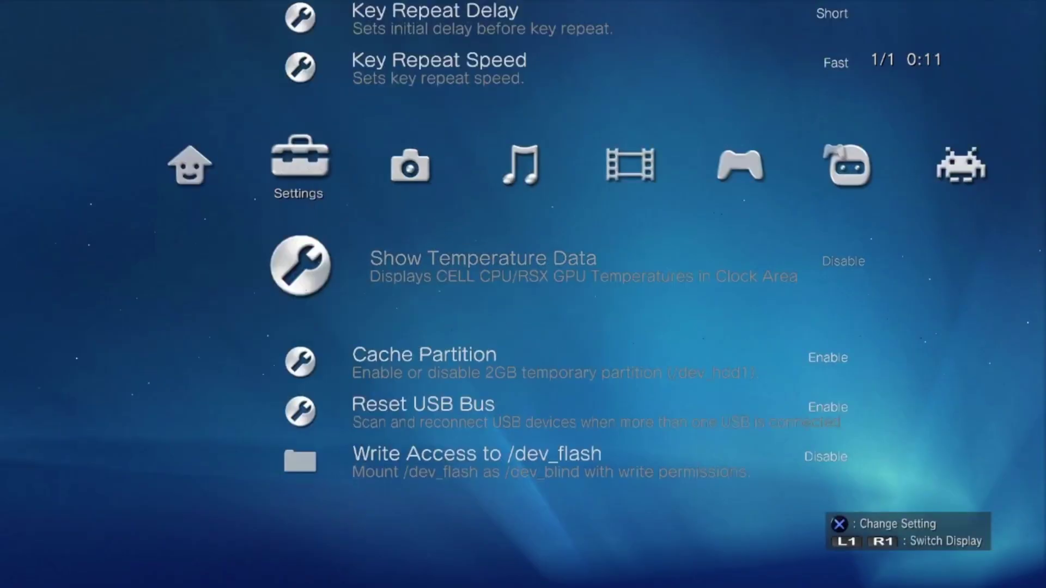
key(Up)
key(Up)
key(Up)
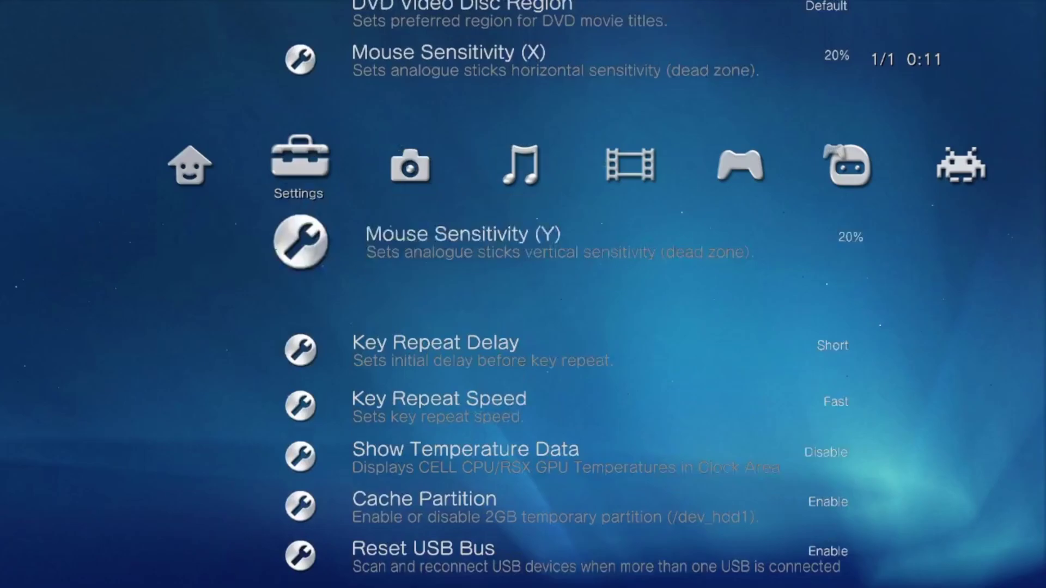
key(Up)
key(Up)
key(Up)
key(Up)
key(Up)
key(Up)
key(Up)
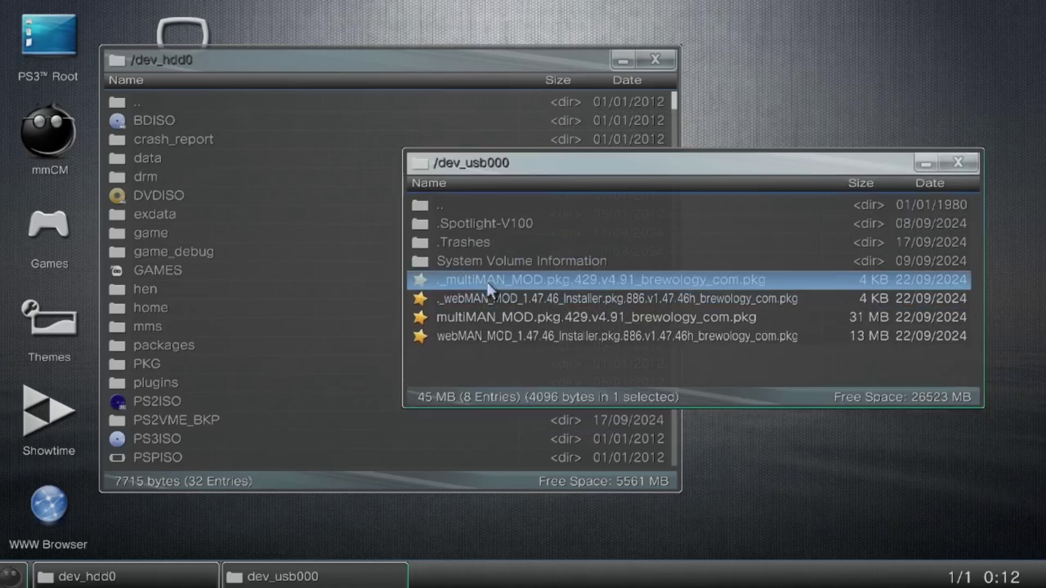
Copy the ._multiMAN_MOD package from /dev_usb000 and open the /dev_hdd0 game folder.
right_click(487, 281)
key(Return)
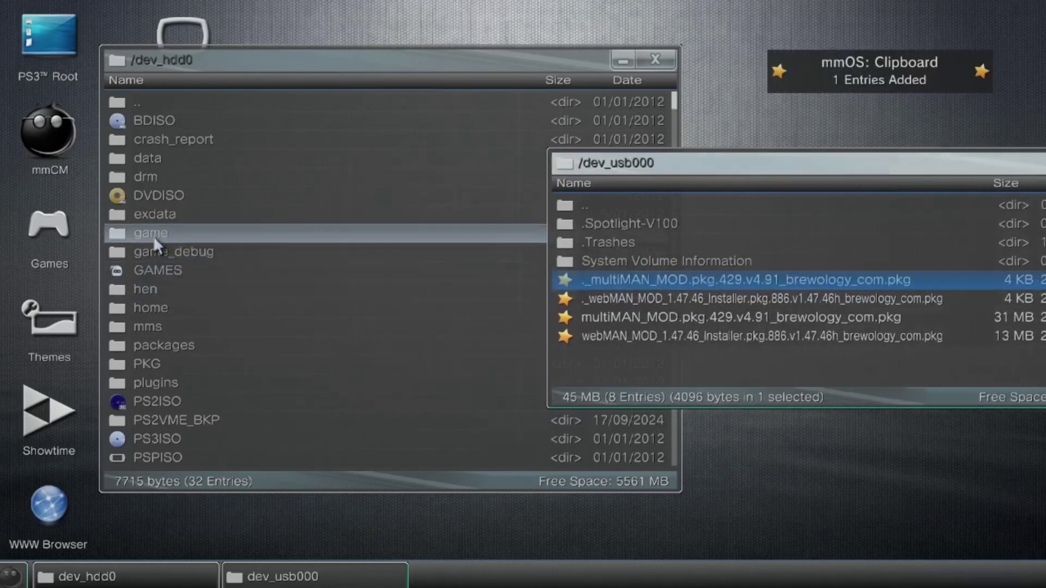
click(165, 232)
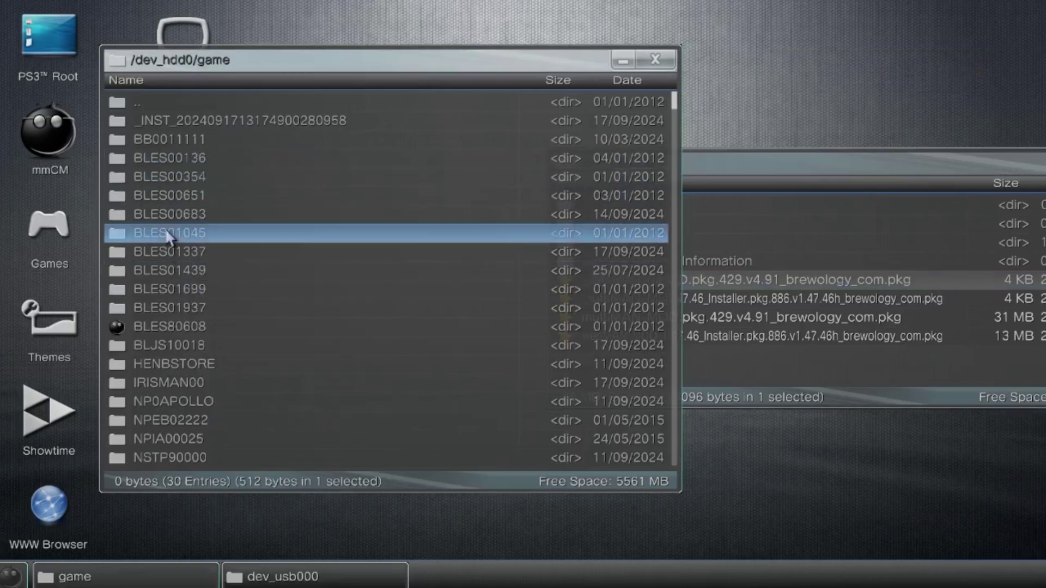
Open the BLES01045 folder, then view the Blu-ray Movie Disc Region choices (Default, Regions A–C).
click(165, 234)
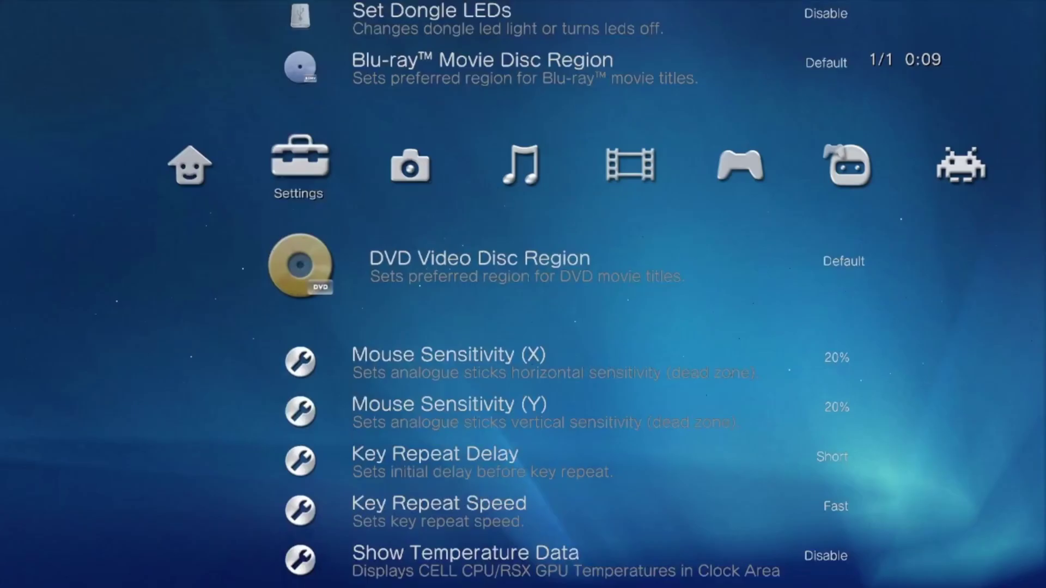
key(Up)
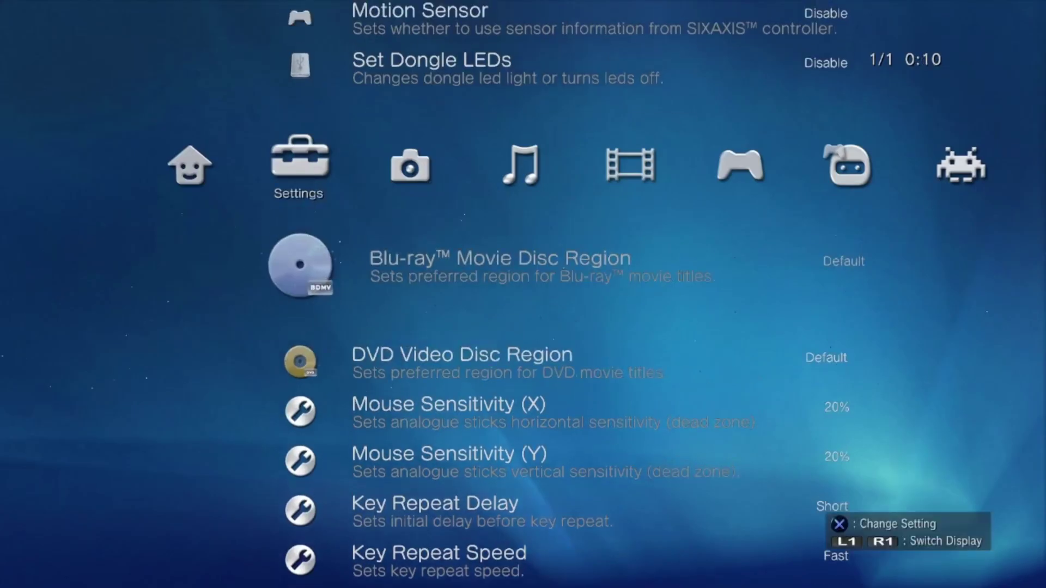
key(Return)
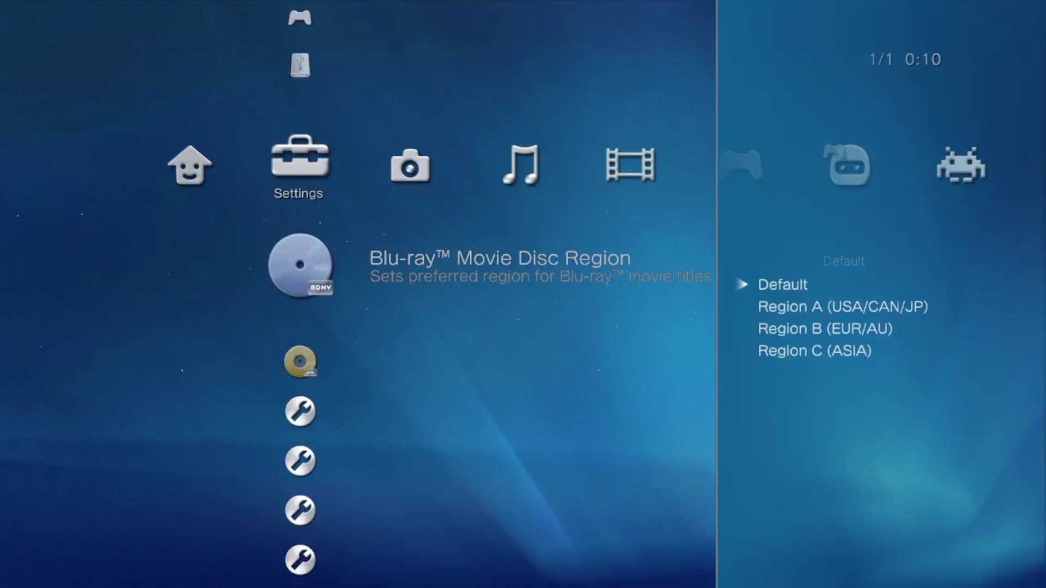